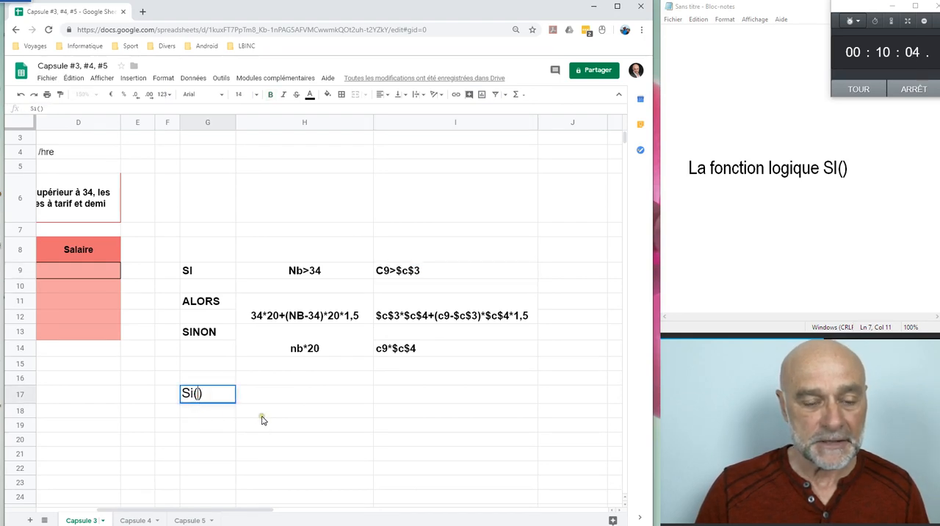
Step: Insert the condition C9>$c$3 as the first argument of the Si() text in G17, followed by a semicolon
text(C9>$c$3)
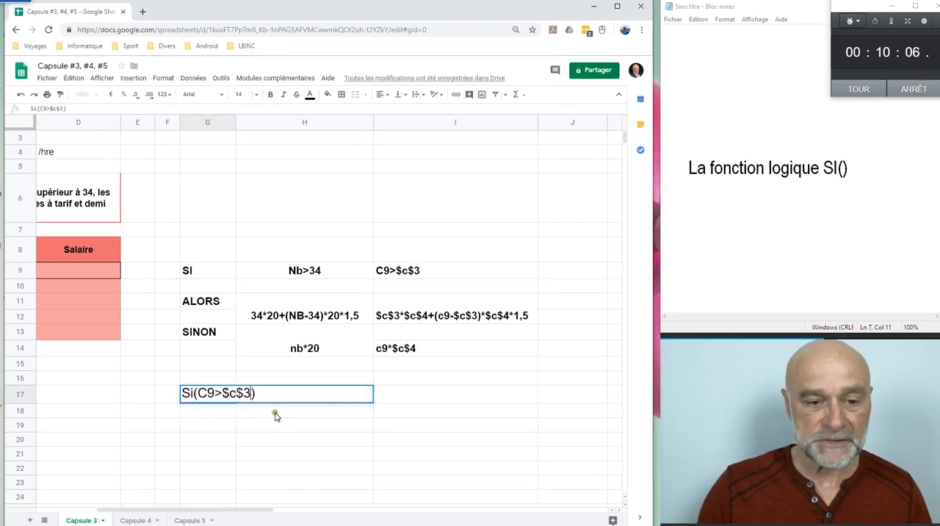
text(;)
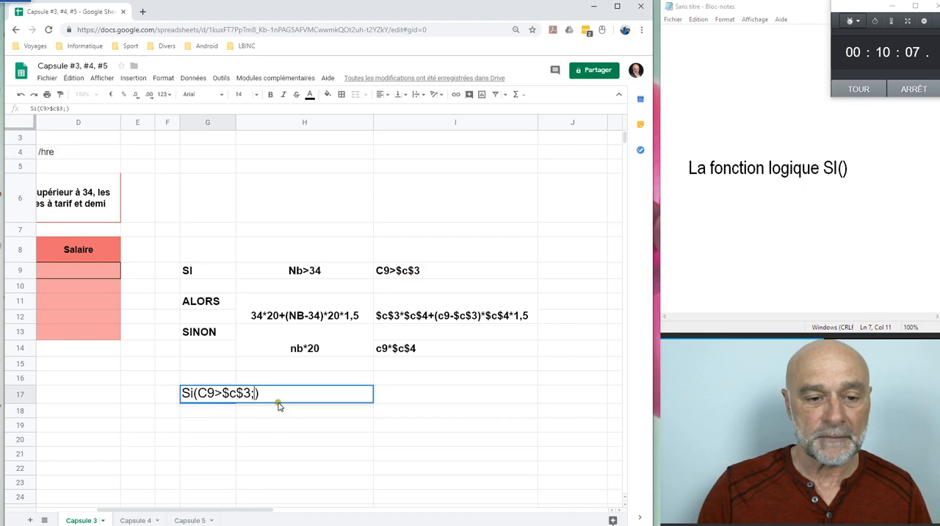
key(Return)
Step: Copy the ALORS expression $c$3*$c$4+(c9-$c$3)*$c$4*1,5 into the Si() text in G17 as the second argument, followed by a semicolon
click(386, 312)
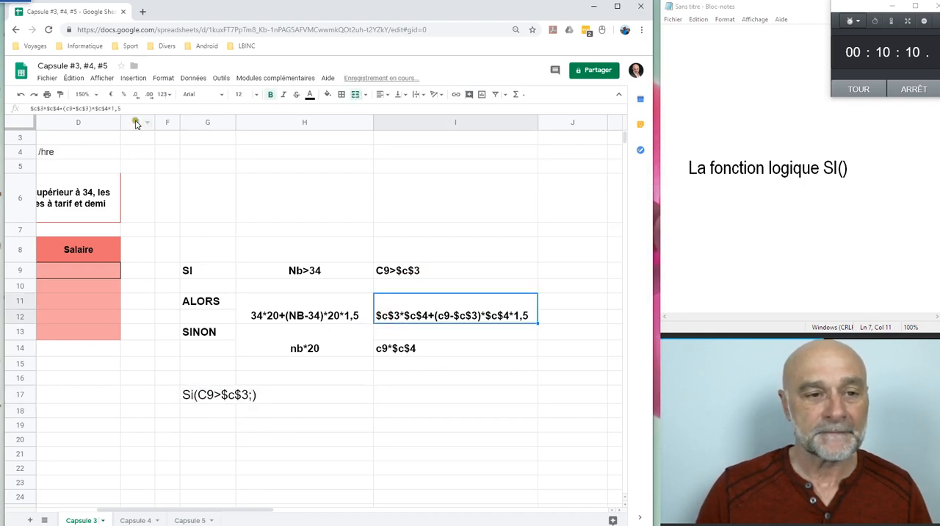
drag(134, 110, 24, 106)
key(ctrl+c)
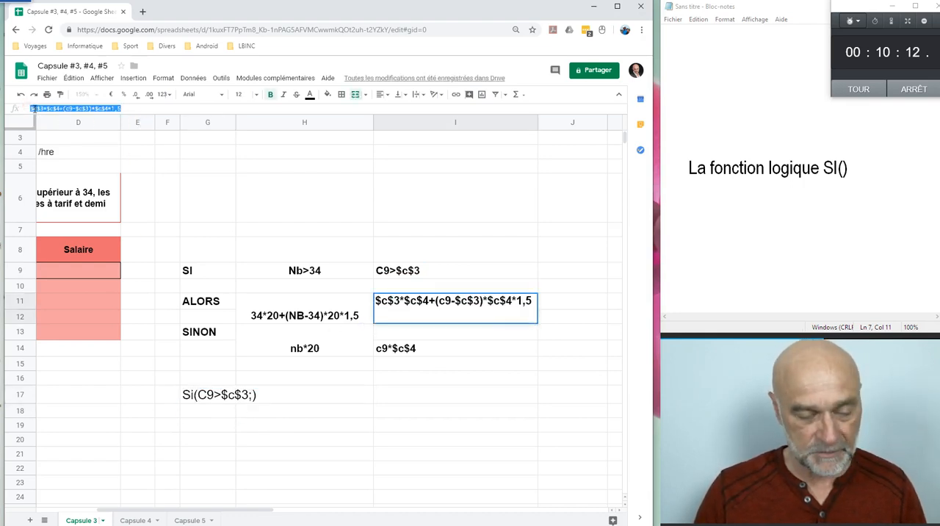
click(252, 399)
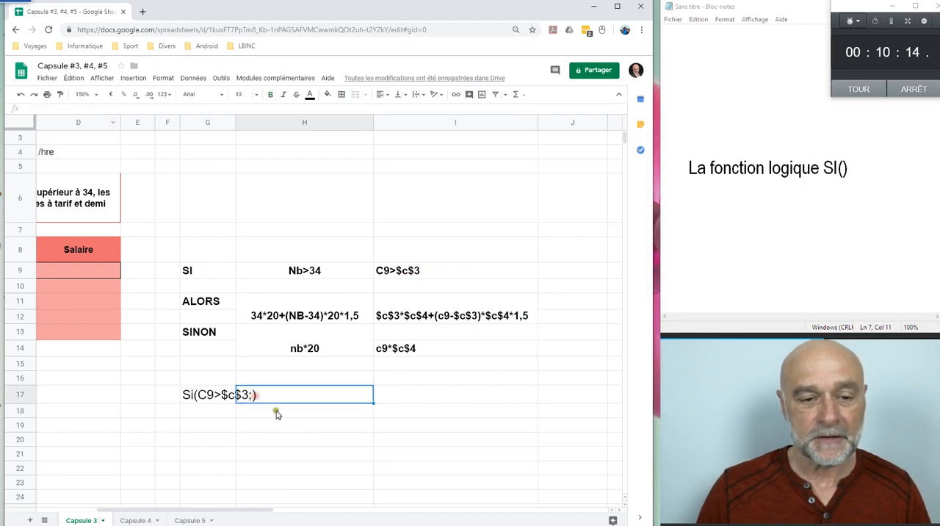
click(218, 400)
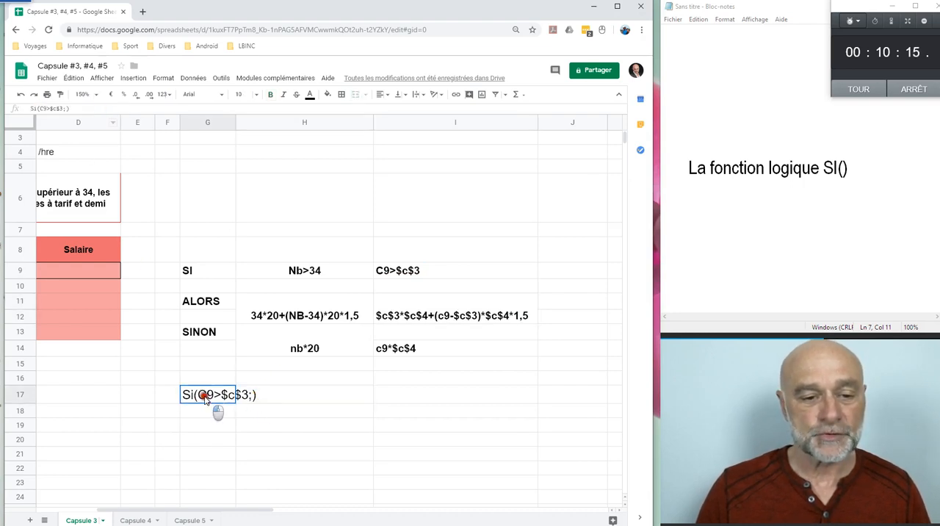
click(65, 109)
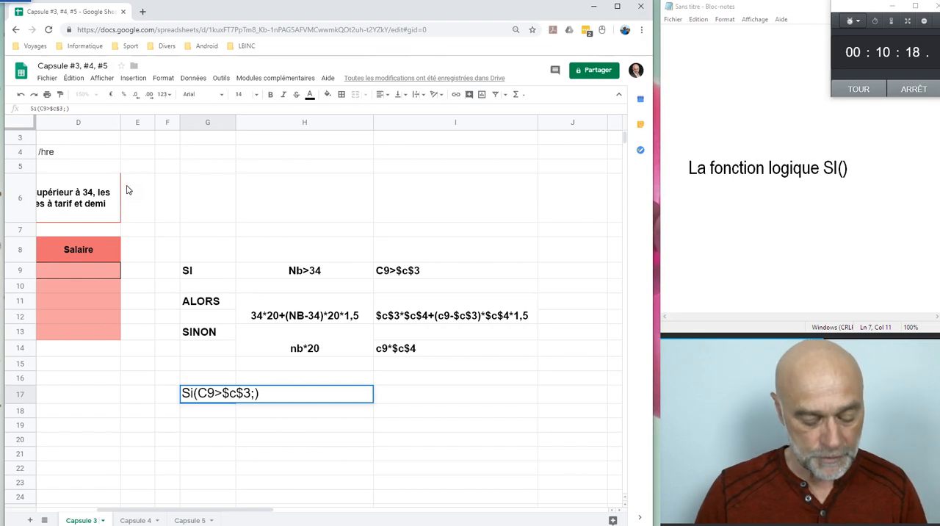
key(ctrl+v)
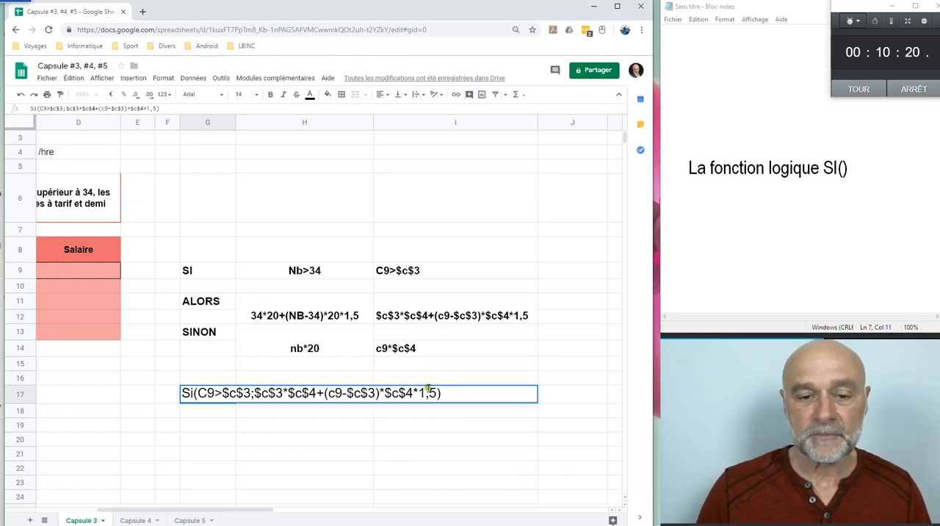
text(;)
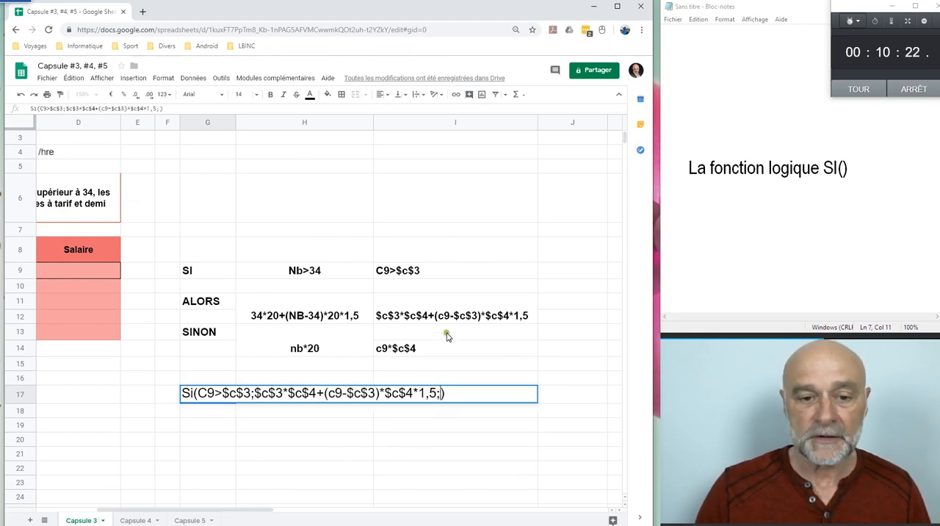
Step: Add the SINON expression c9*$c$4 from I14 as the last argument of the Si() text in G17
click(409, 347)
drag(77, 108, 30, 108)
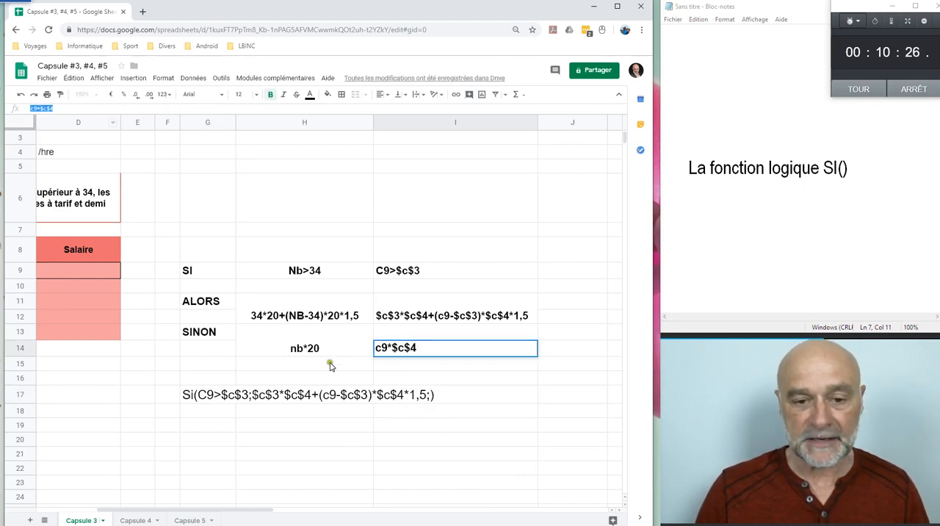
click(430, 397)
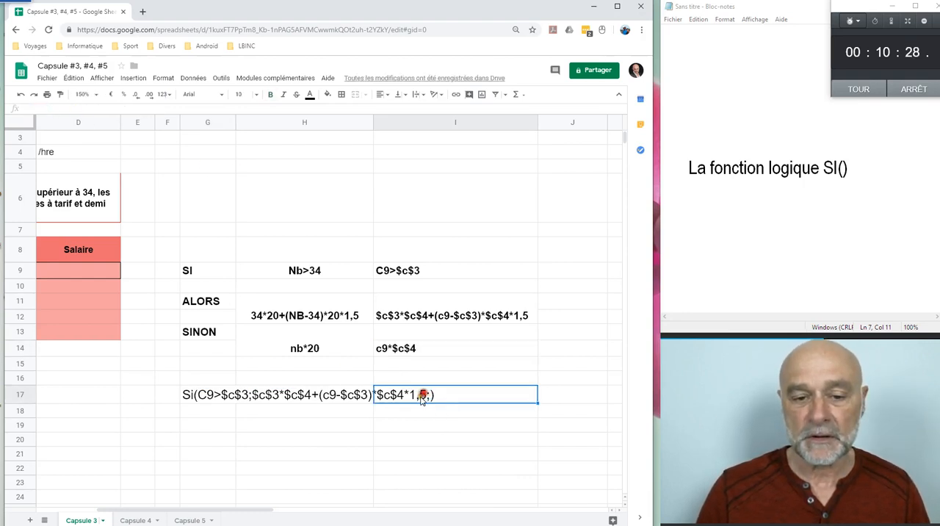
click(197, 397)
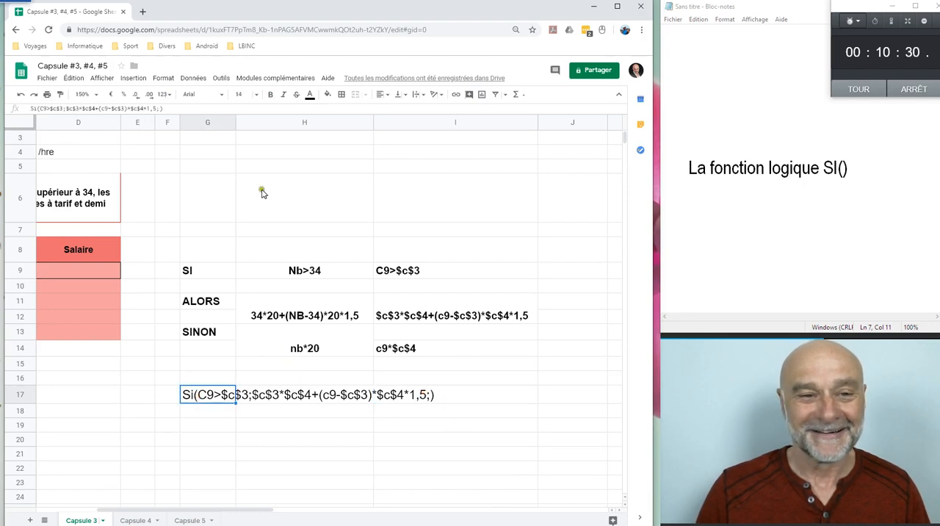
double_click(212, 395)
text(c9*$c$4)
key(Return)
Step: Merge cells G17 to I17 and make the Si() text bold
drag(200, 395, 527, 402)
click(355, 94)
click(368, 337)
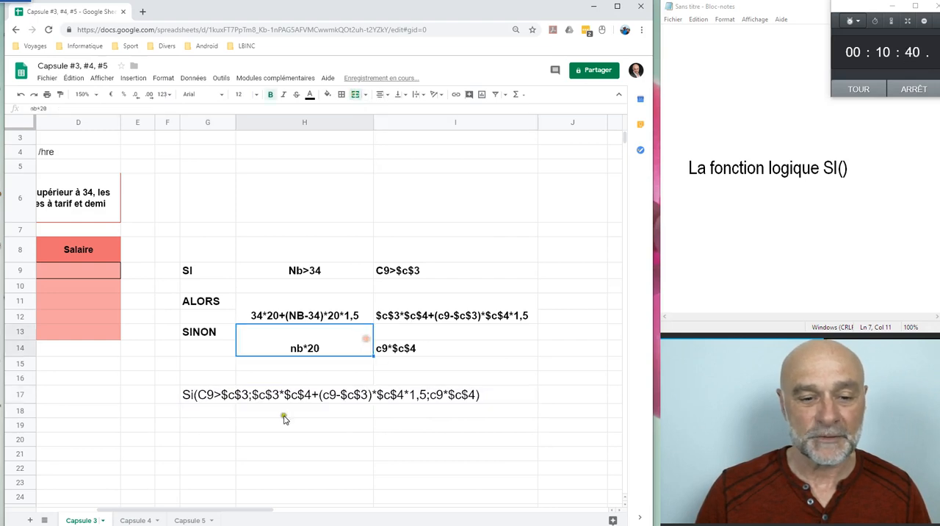
click(211, 394)
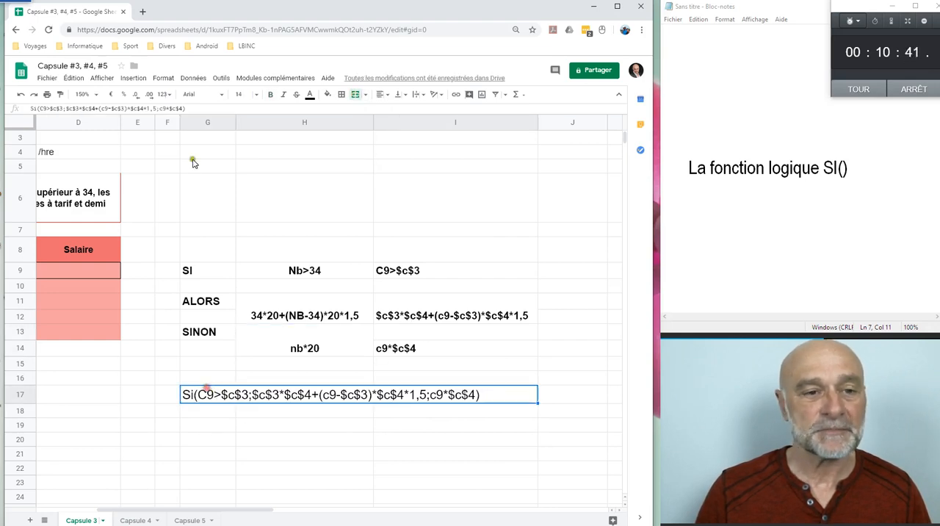
click(271, 94)
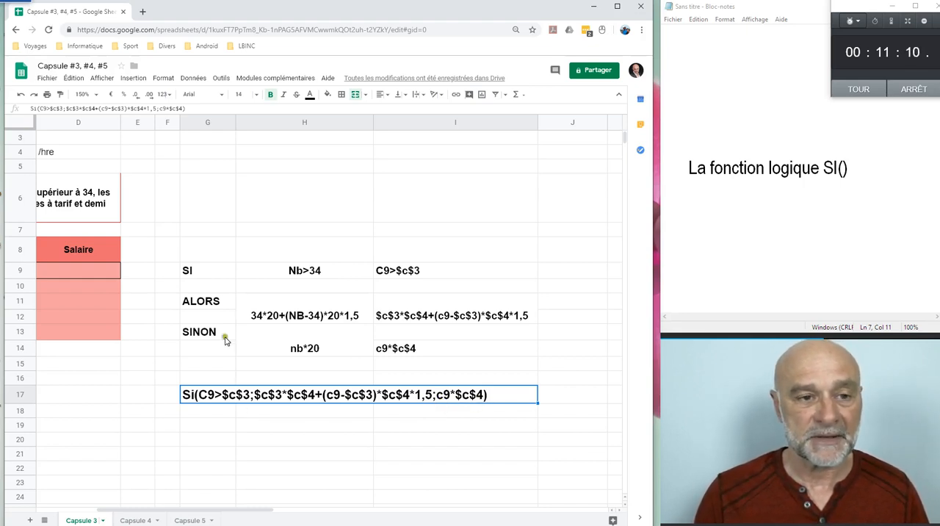
Step: Copy the Si() text from G17 into D9 as a formula starting with =, and fill it down to D13
drag(191, 111, 23, 111)
key(ctrl+c)
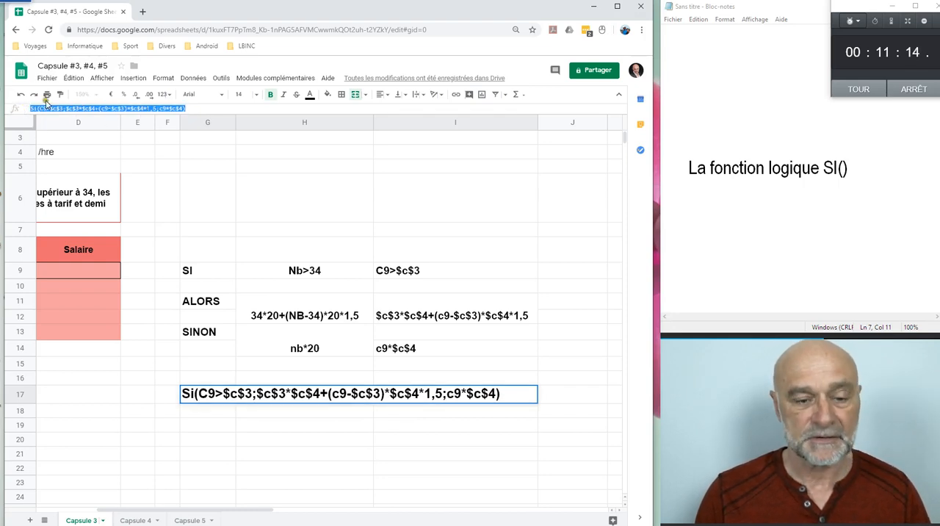
key(Escape)
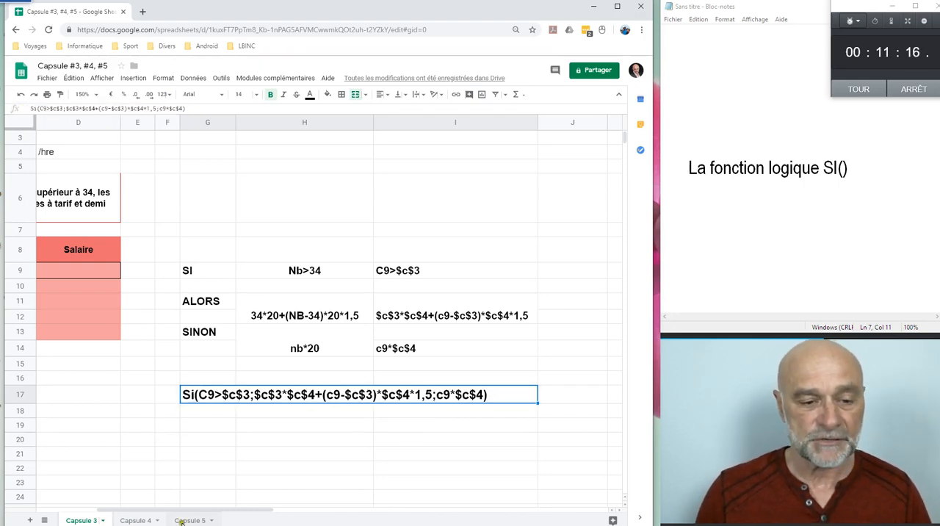
drag(174, 512, 91, 507)
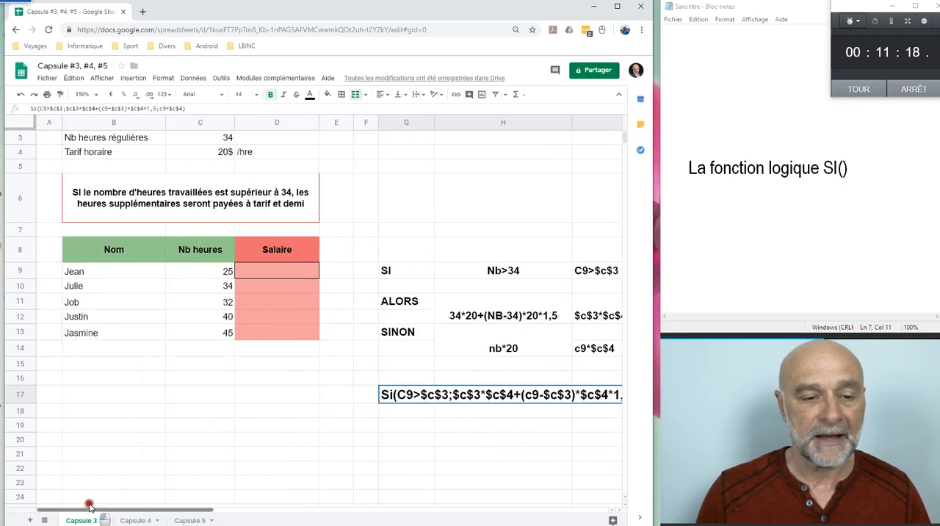
click(258, 270)
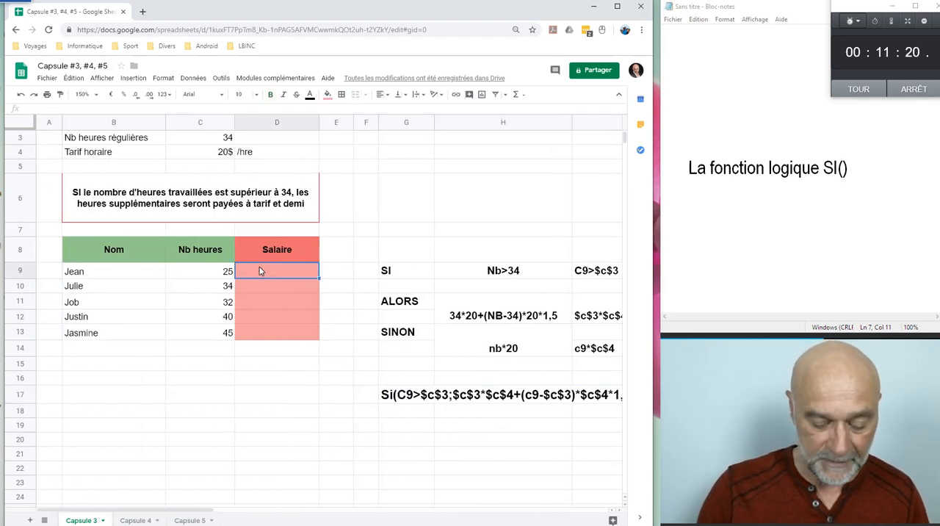
text(=)
key(ctrl+v)
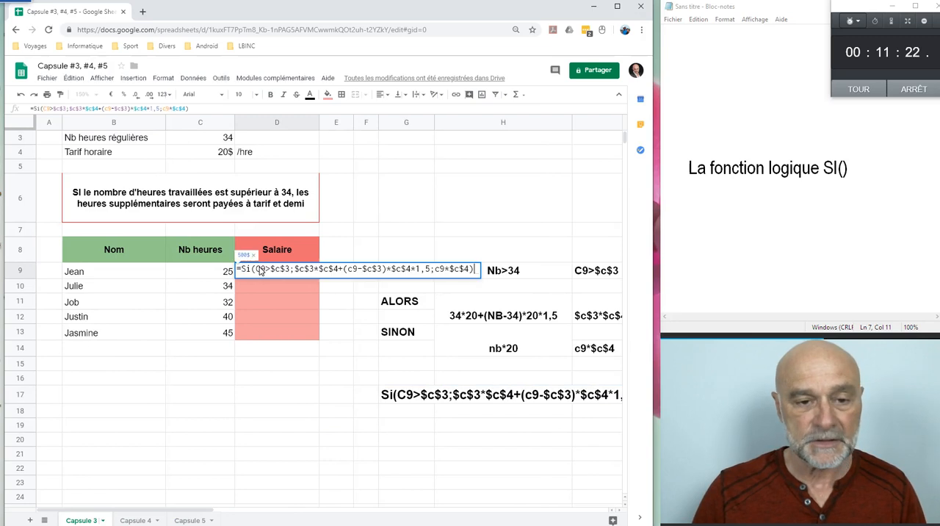
key(Return)
key(Up)
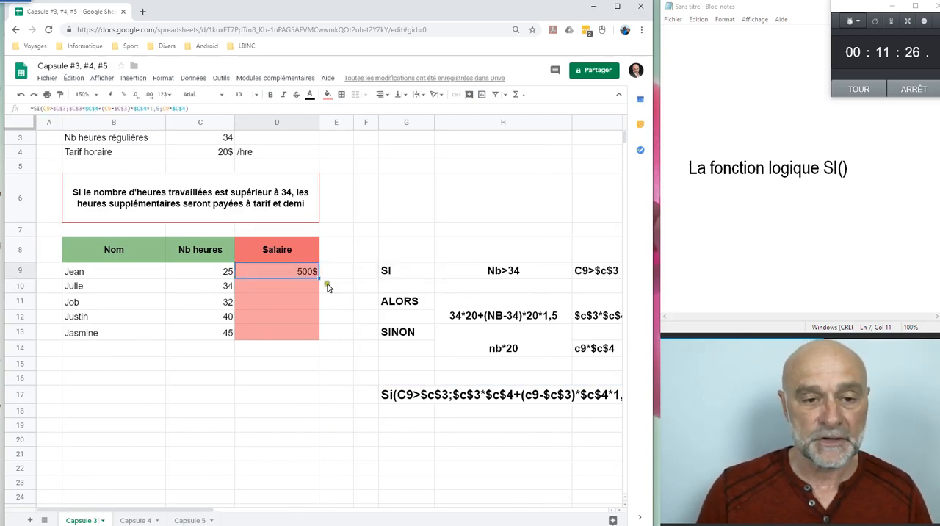
drag(316, 274, 326, 335)
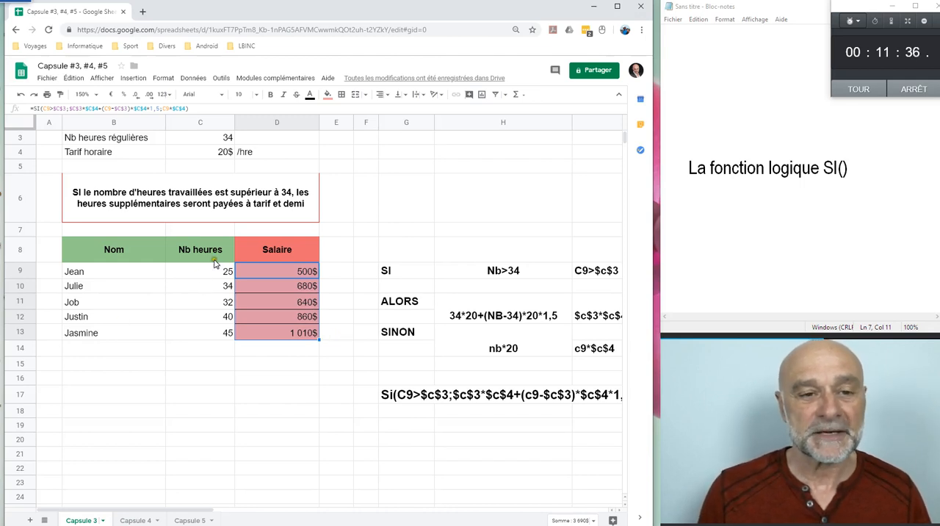
Step: Set the regular hours in C3 to 10 and the hourly rate in C4 to 10
scroll(214, 263, up, 1)
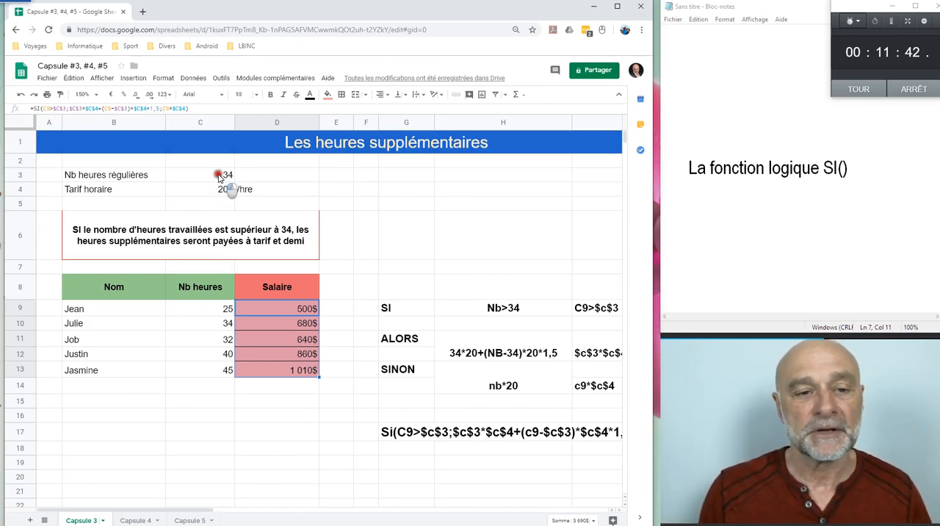
click(222, 178)
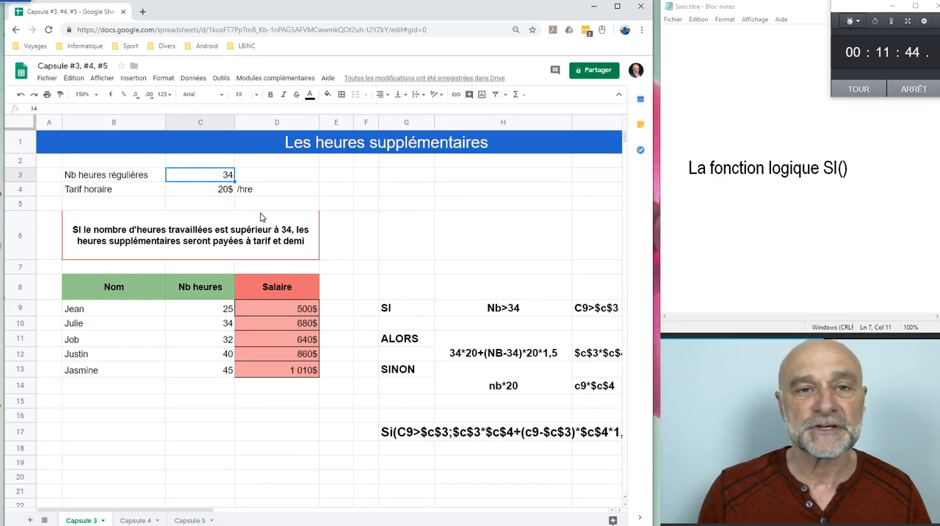
text(10)
key(Return)
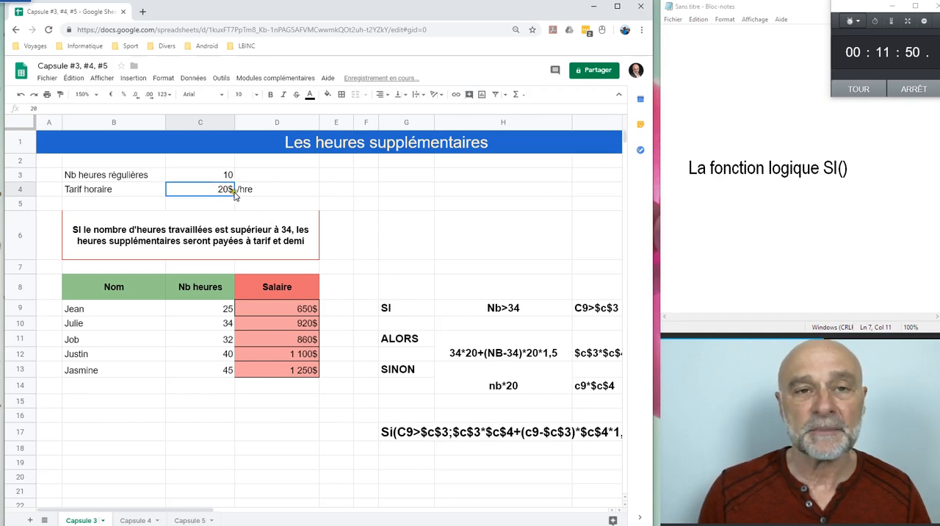
text(10)
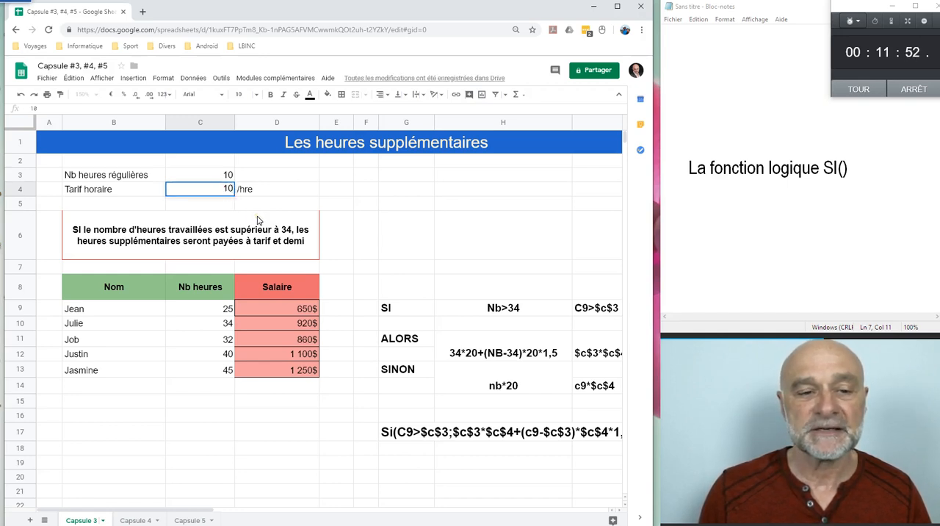
key(Return)
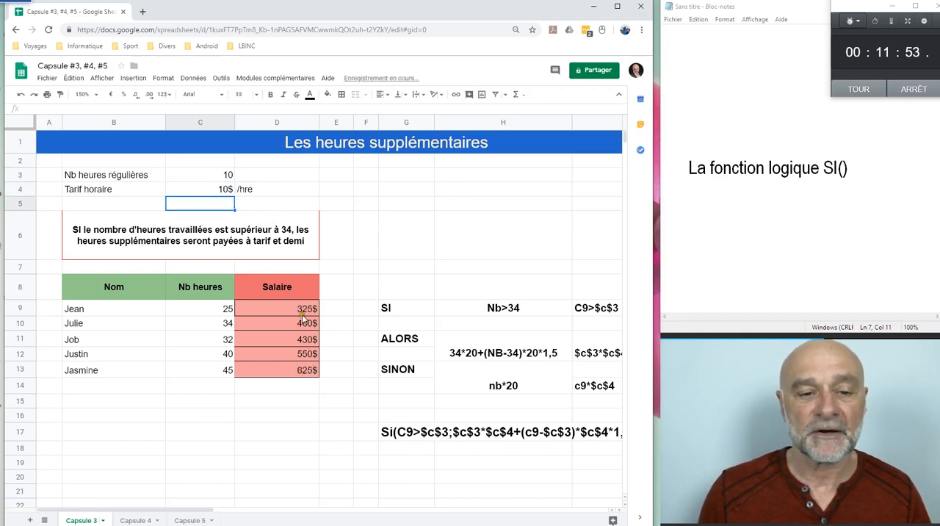
Step: Set the hours worked in C9 to 10 to test the salary formula without overtime
click(291, 311)
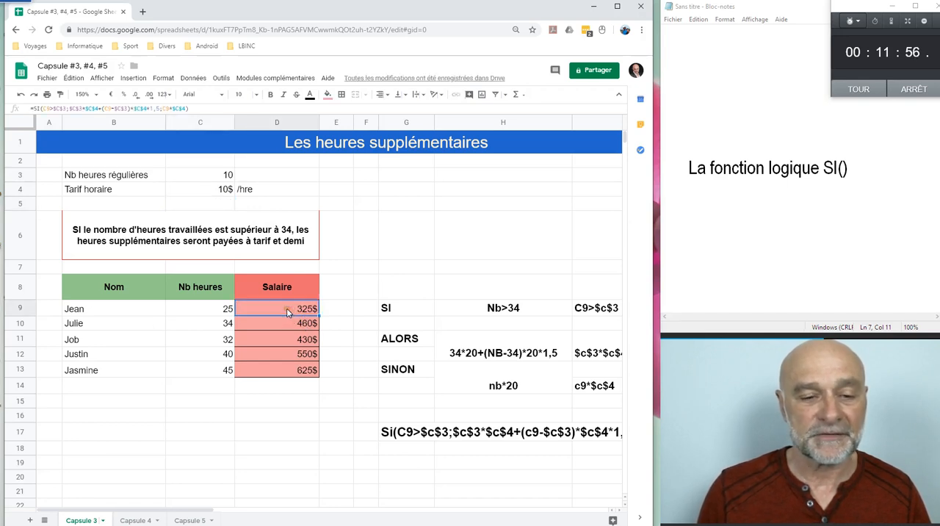
click(218, 313)
text(10)
key(Return)
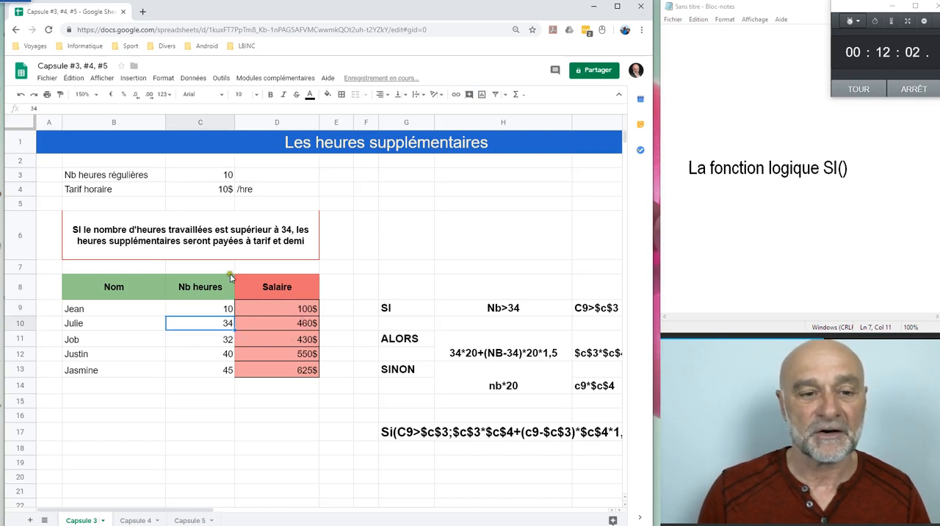
Step: Set the hours worked in C9 to 15 and check the salary in D9
click(226, 310)
text(15)
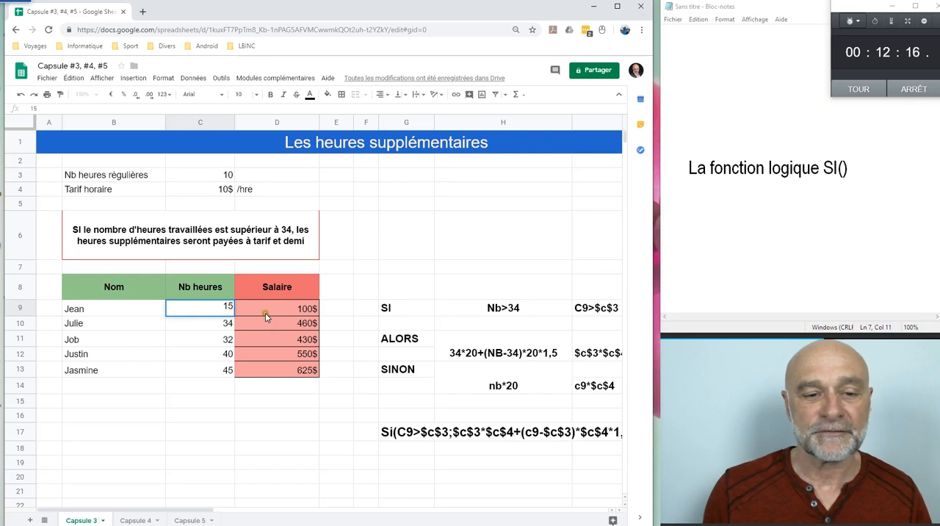
key(Return)
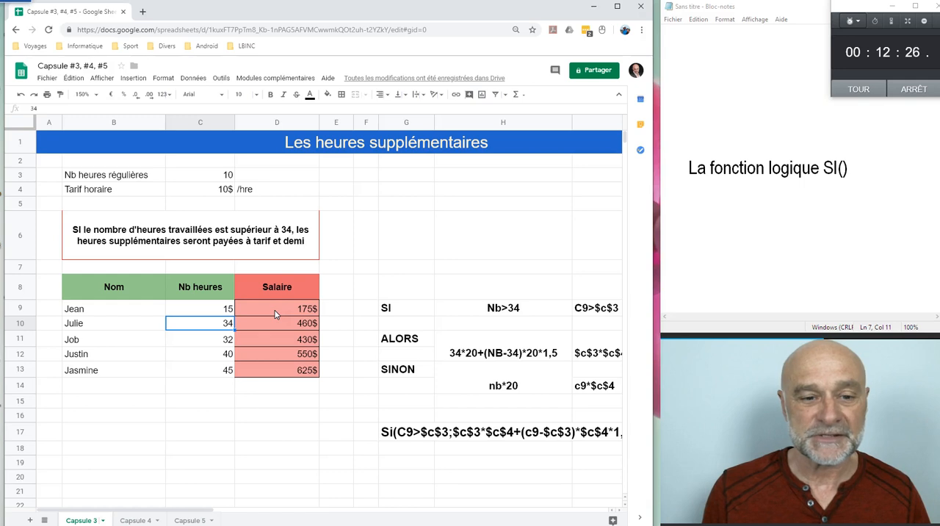
click(275, 308)
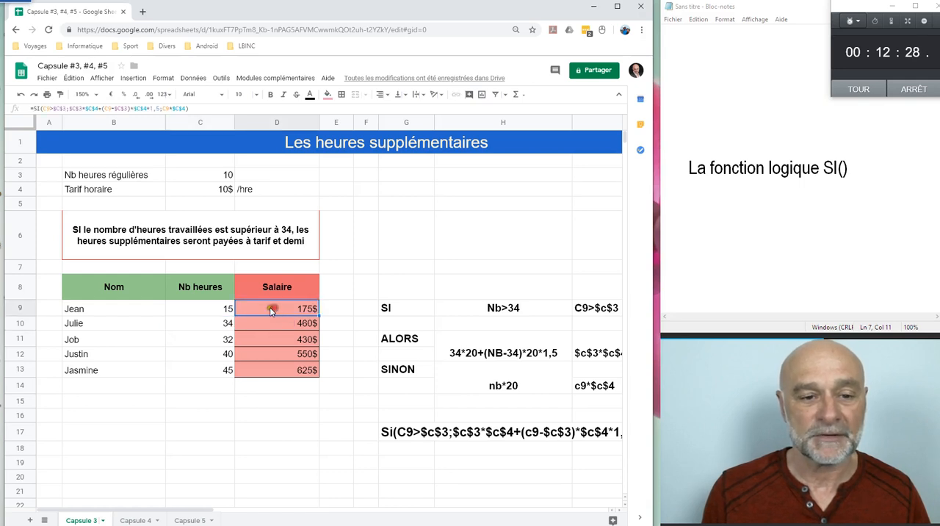
Step: Set the hours worked in C9 and C10 to 20 to test the overtime pay
click(223, 308)
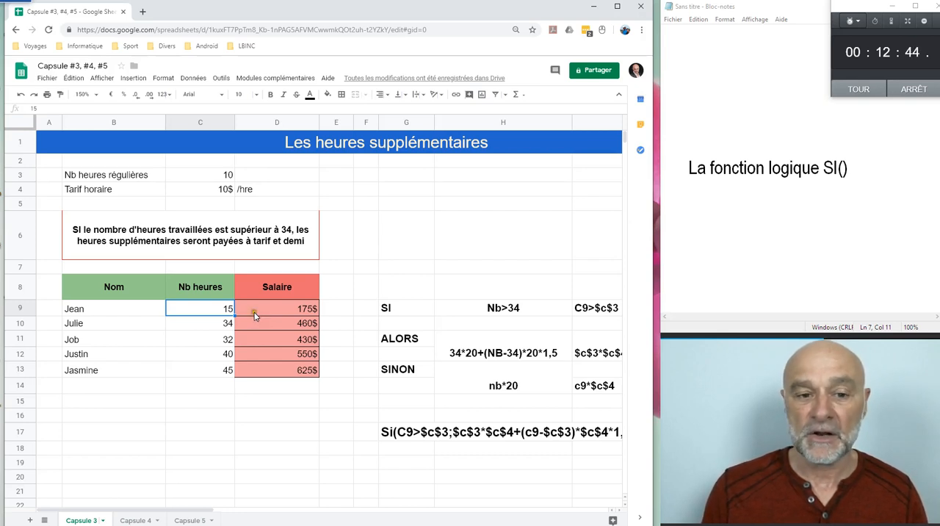
text(20)
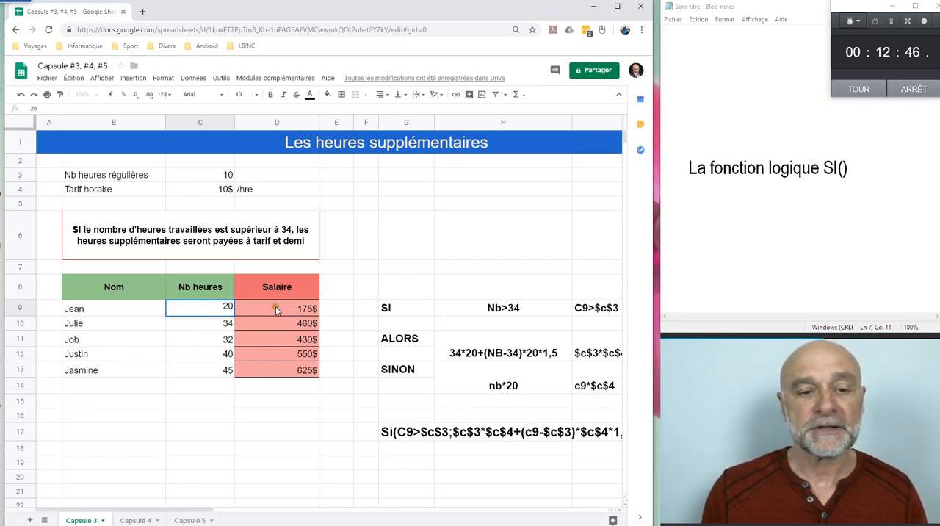
click(275, 308)
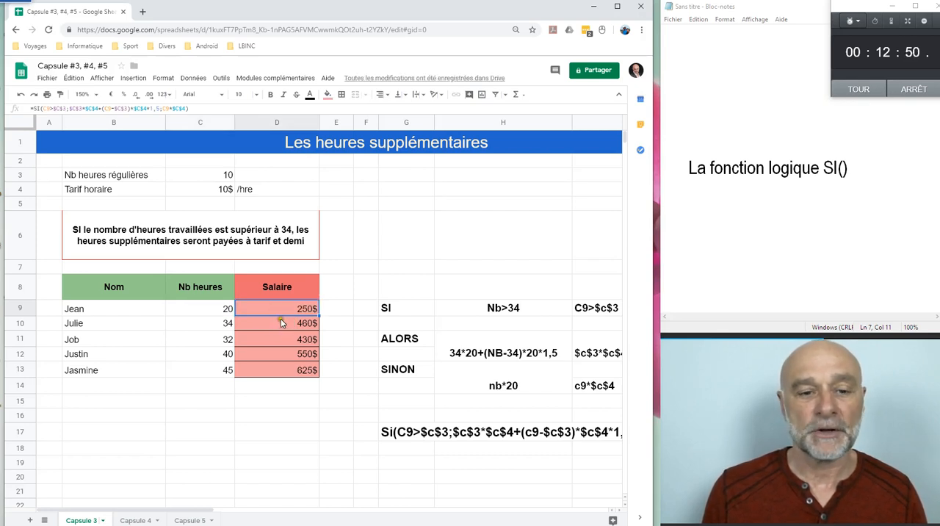
click(213, 323)
text(20)
key(Return)
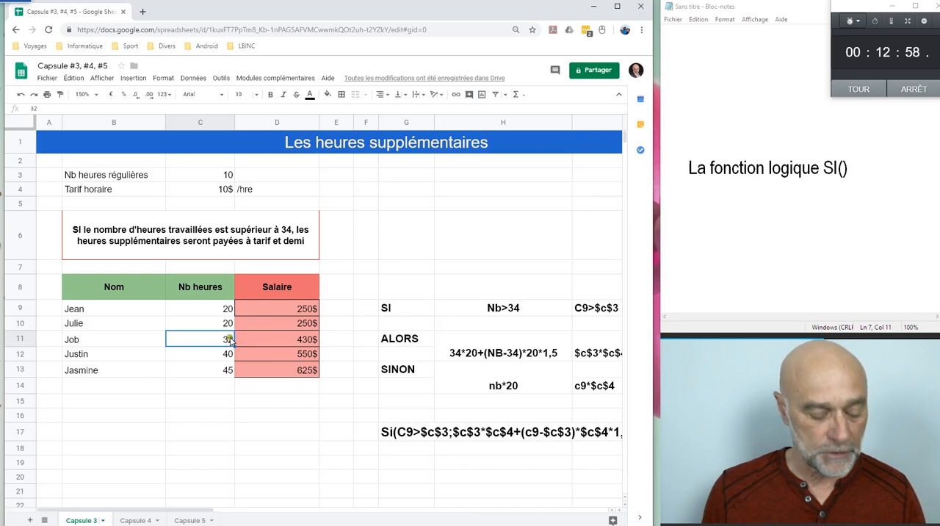
Step: Undo all the test changes to the hours worked, the hourly rate and the regular hours
key(ctrl+z)
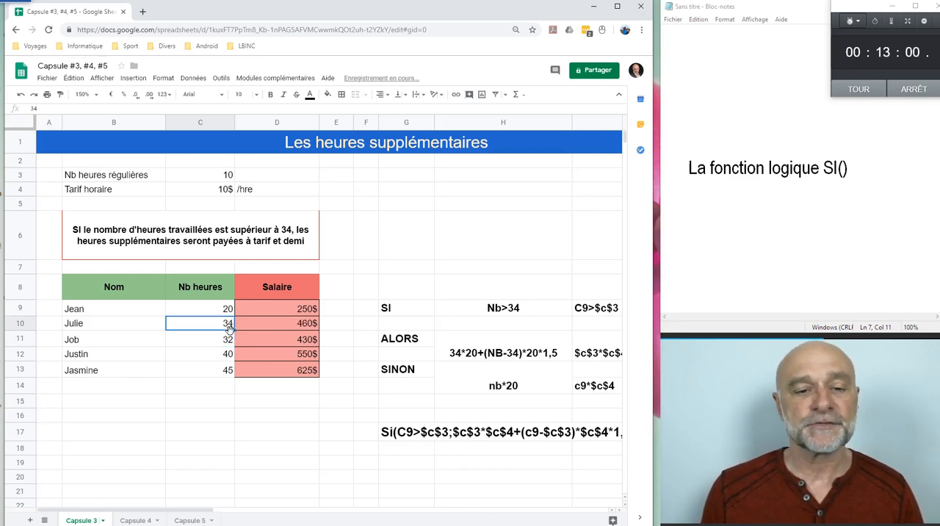
key(ctrl+z)
key(ctrl+z)
key(ctrl+z)
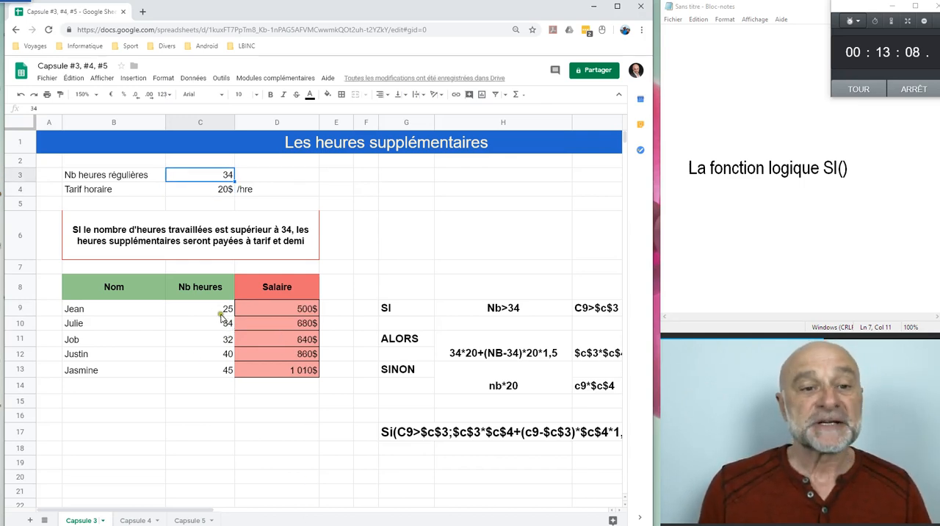
click(290, 339)
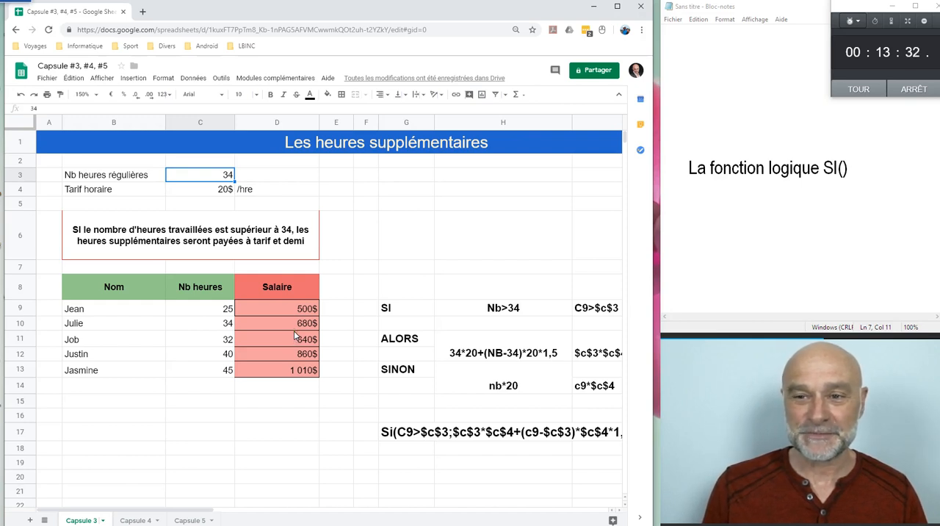
click(299, 333)
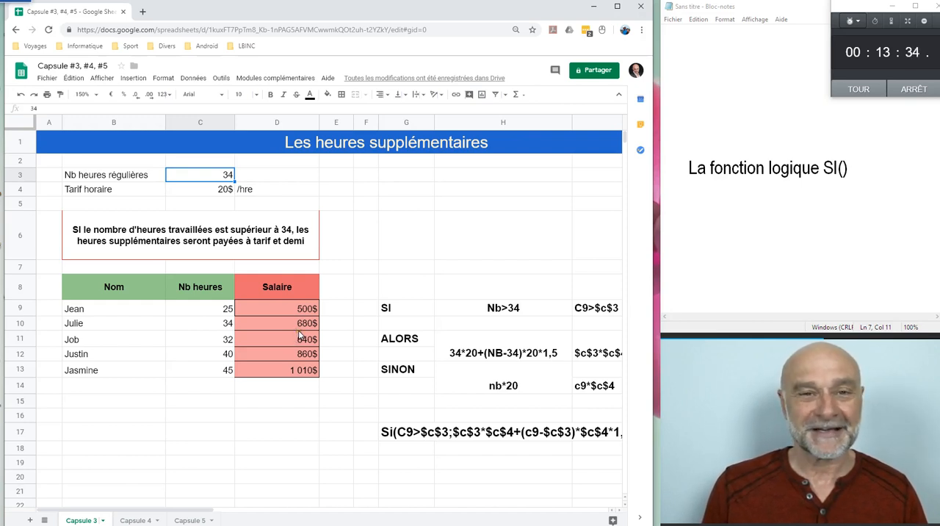